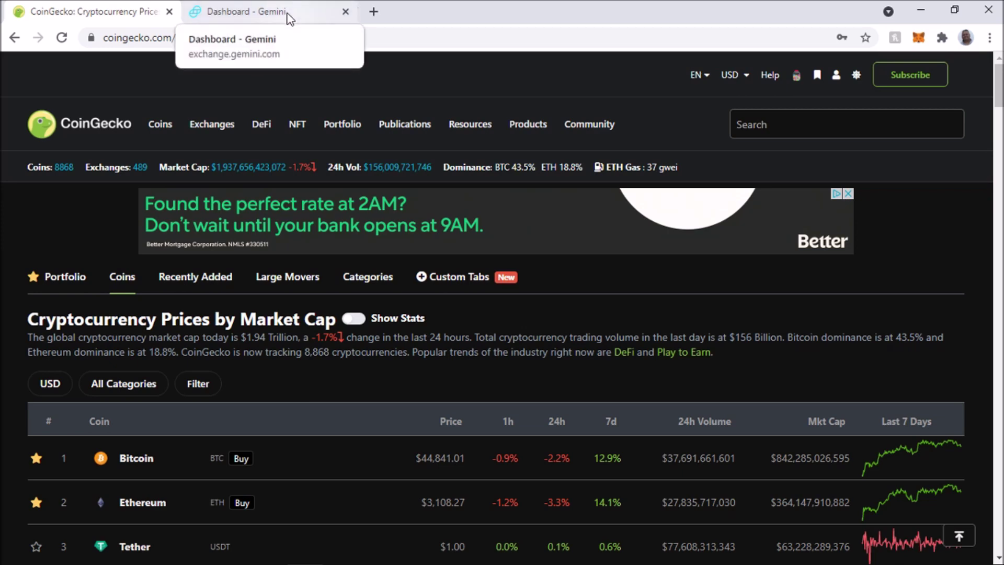
Step: Switch from CoinGecko to the 'Dashboard - Gemini' tab to view the Market list
left_click(287, 13)
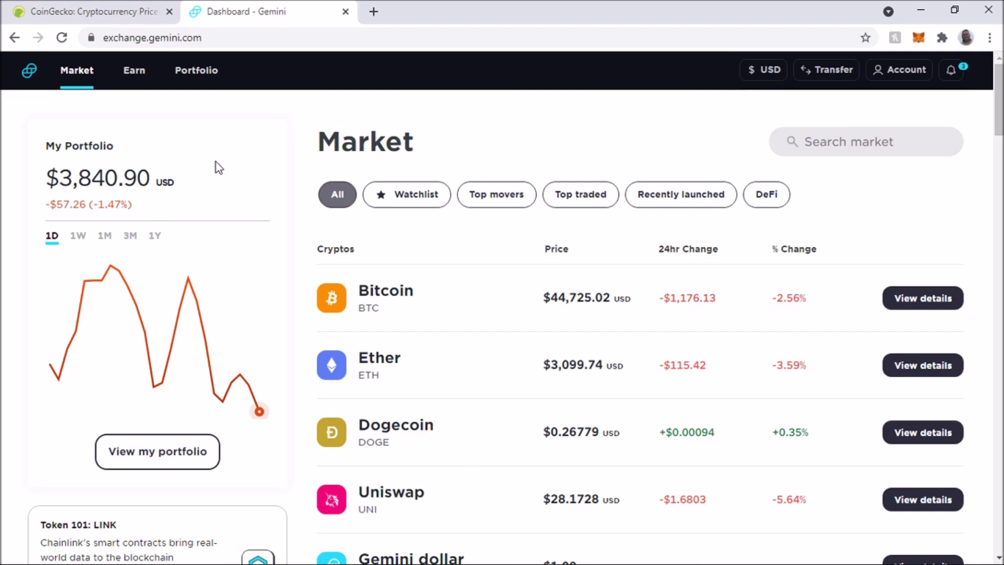
Step: Go to Gemini's Portfolio page from the top navigation bar
left_click(193, 74)
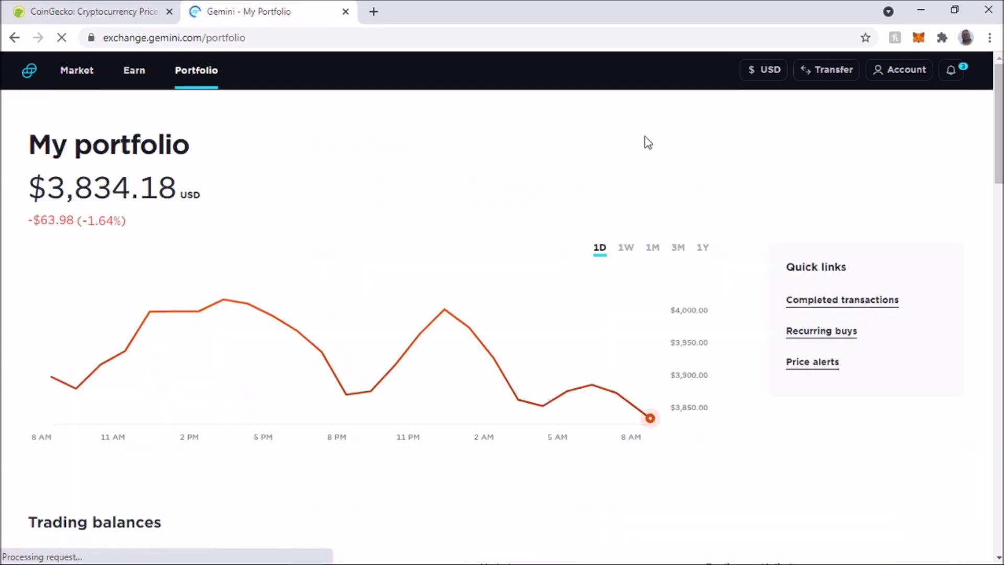
Step: Review the Trading and Earn balances, including 0.029634 ETH, then bring up the Transfer options
scroll(634, 136, "down", 10)
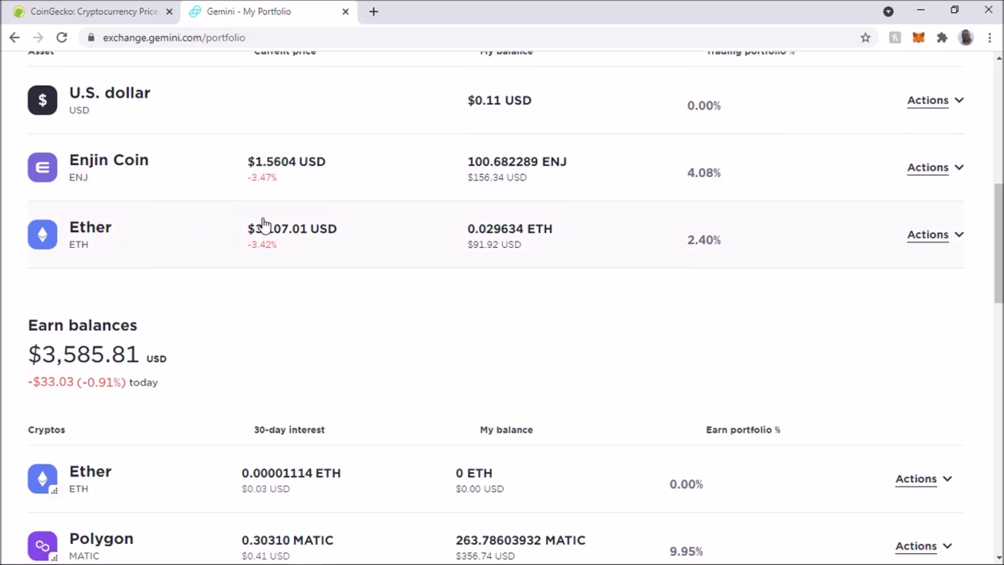
scroll(262, 223, "up", 4)
scroll(261, 224, "down", 6)
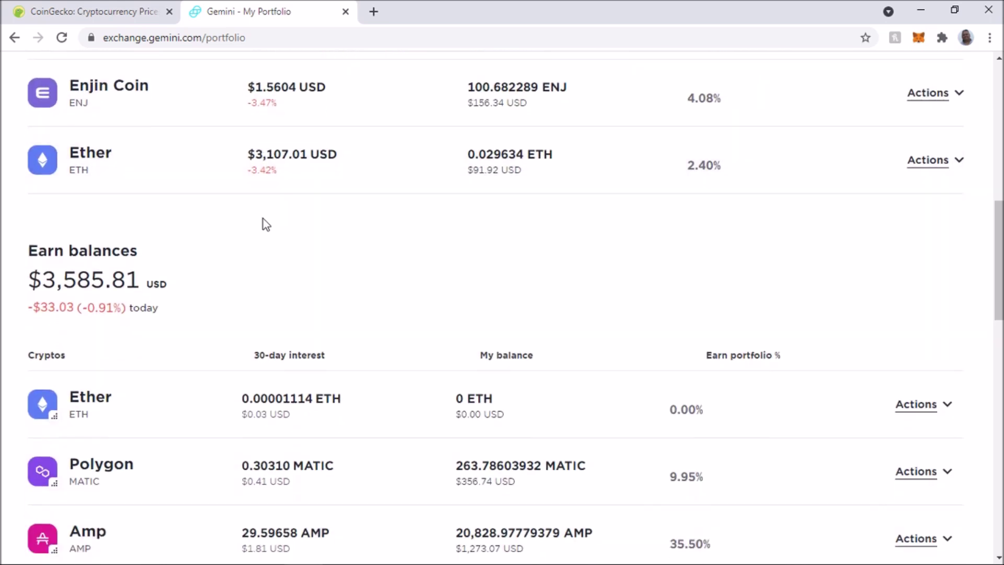
scroll(230, 206, "up", 2)
scroll(262, 242, "up", 6)
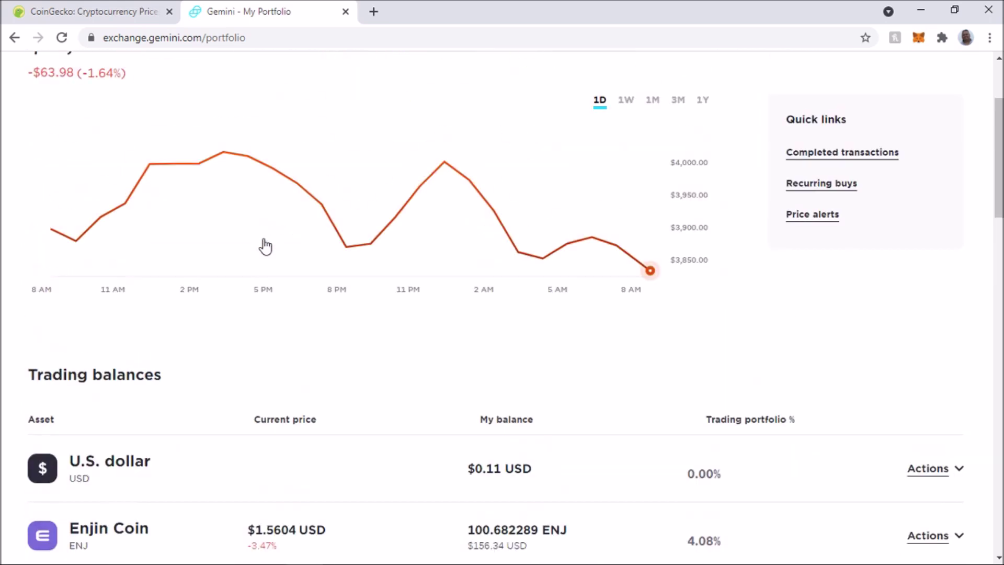
scroll(265, 246, "up", 3)
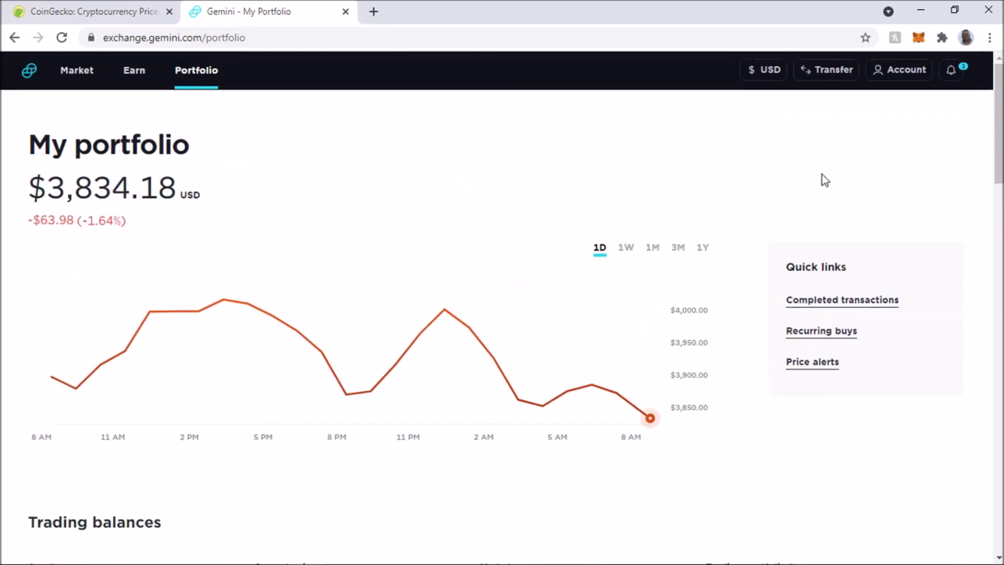
left_click(835, 75)
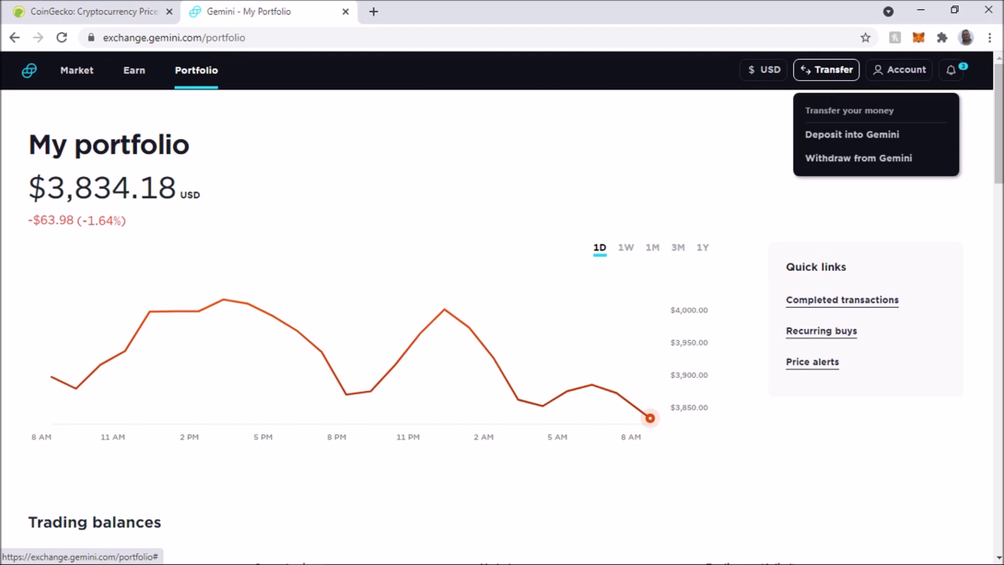
Step: Start a Withdraw from Gemini and pick ETH from the Cryptocurrencies list
left_click(868, 161)
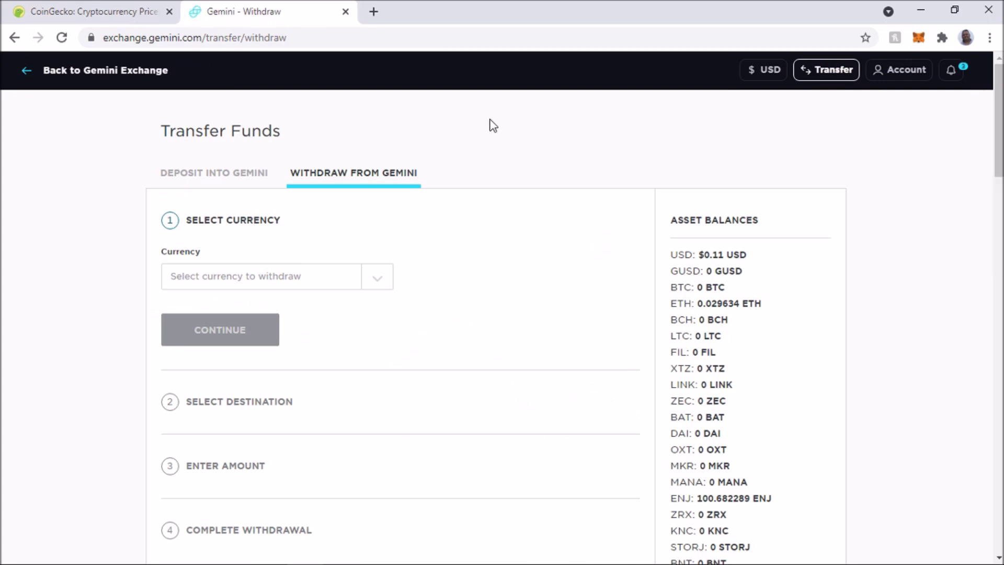
left_click(384, 283)
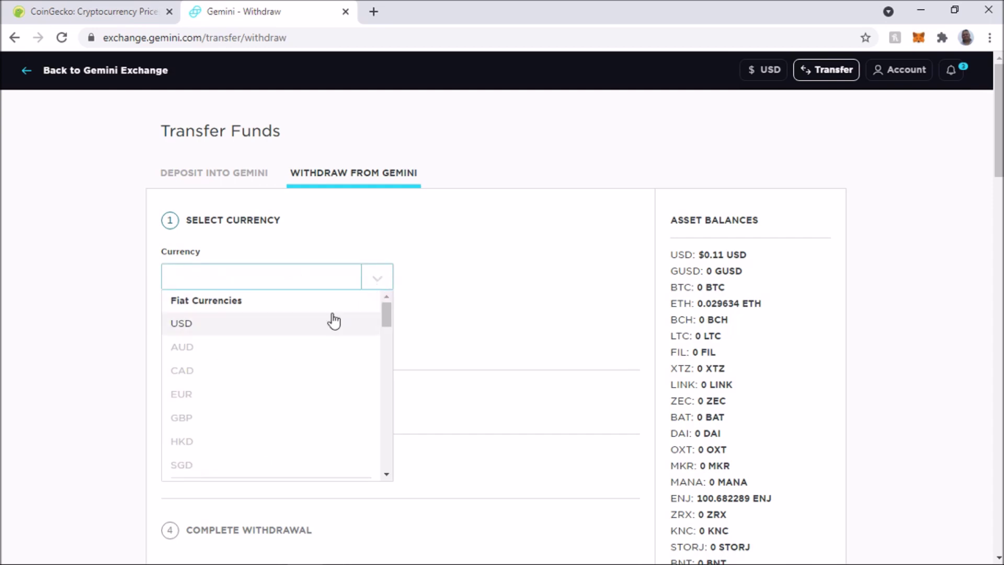
scroll(332, 319, "down", 3)
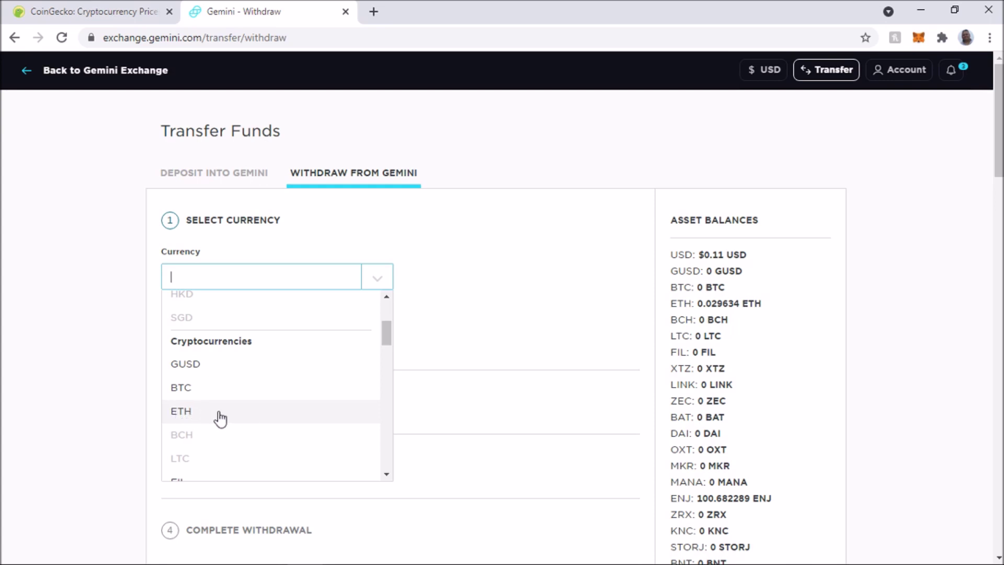
left_click(219, 416)
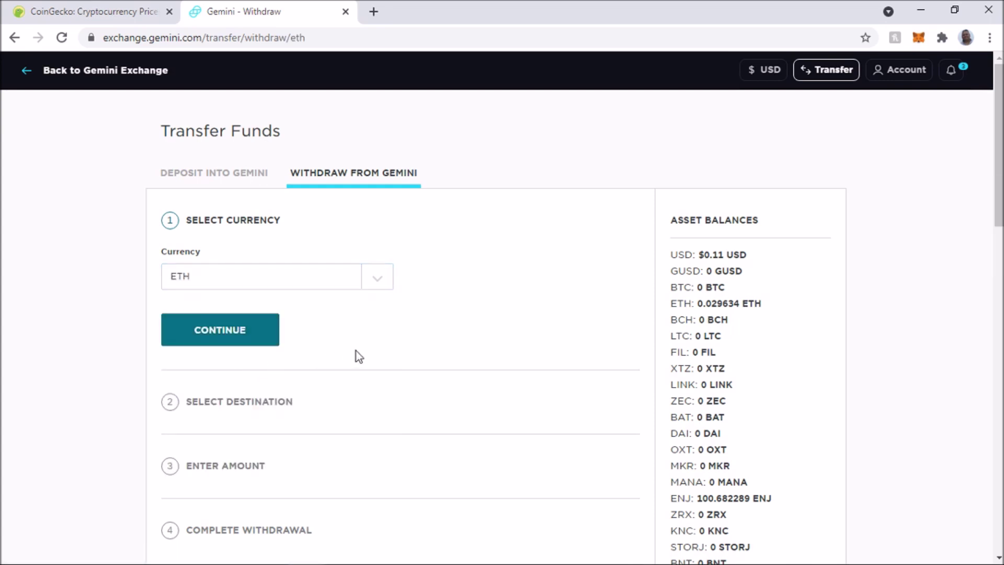
Step: Paste the MetaMask account address as the Transfer to destination and recheck it in MetaMask
left_click(238, 334)
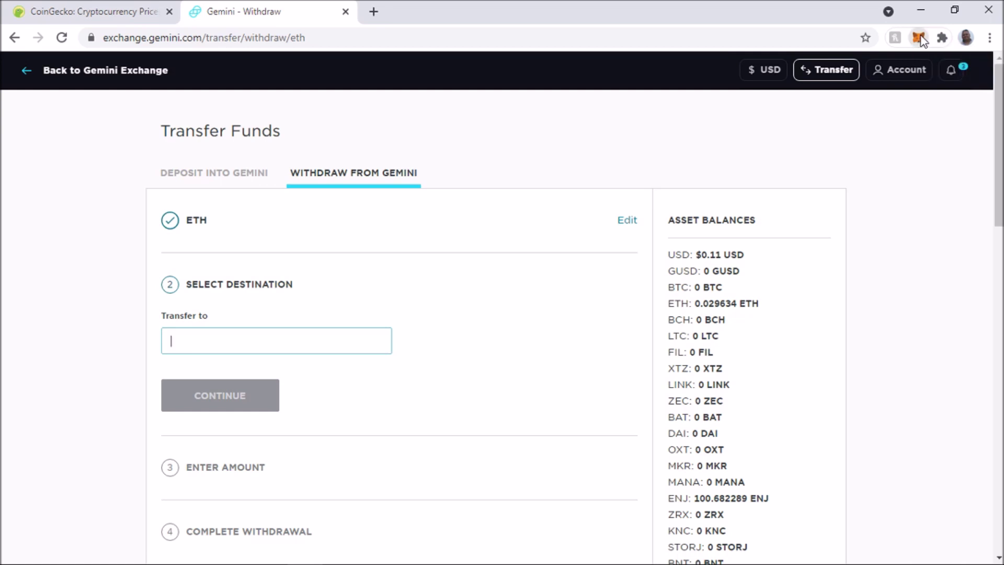
left_click(919, 38)
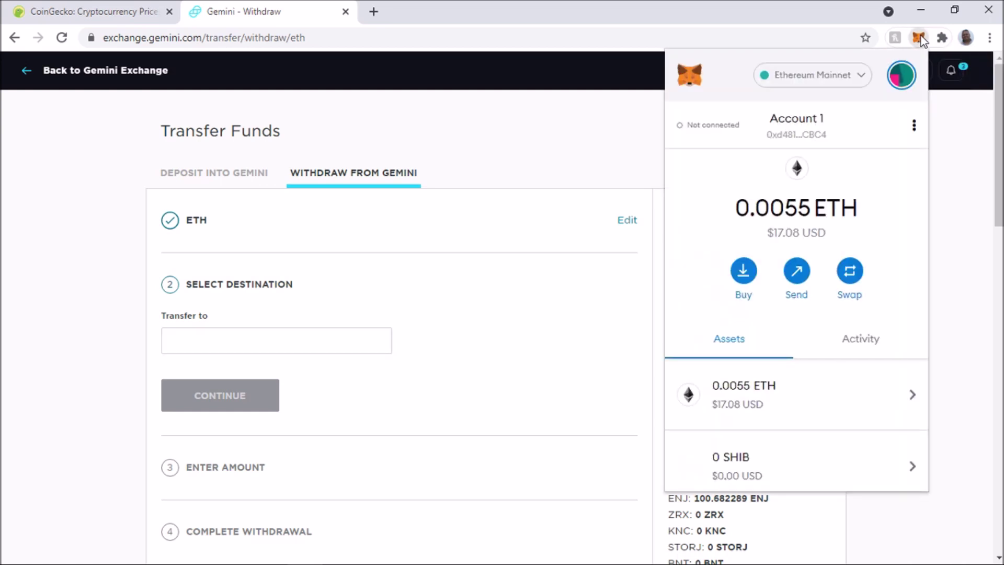
left_click(824, 139)
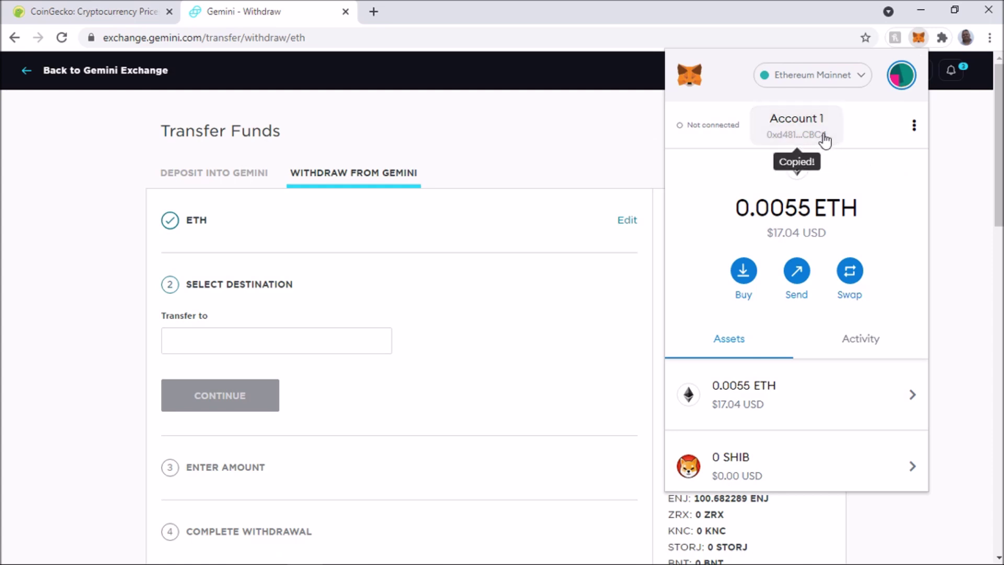
left_click(225, 340)
right_click(223, 341)
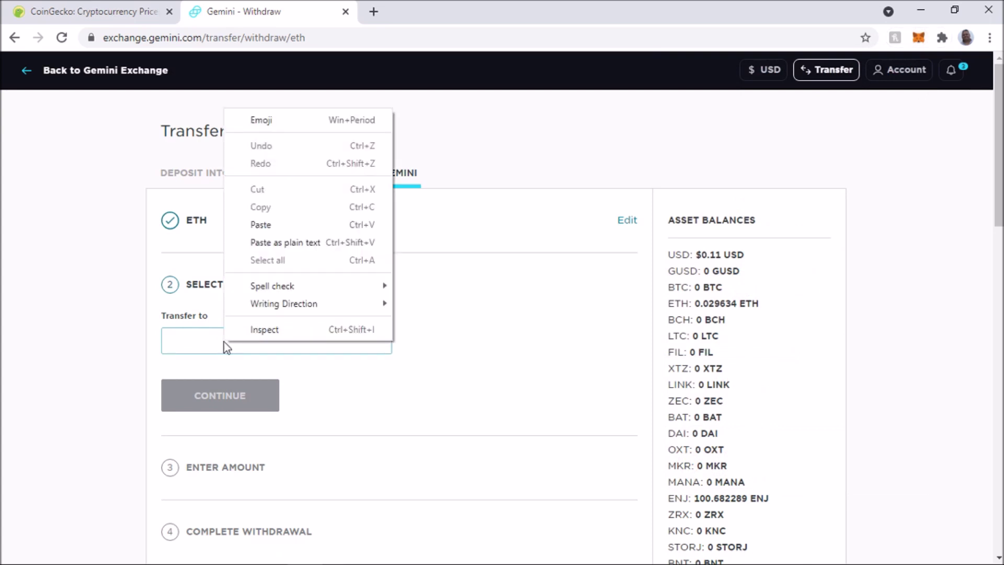
left_click(278, 225)
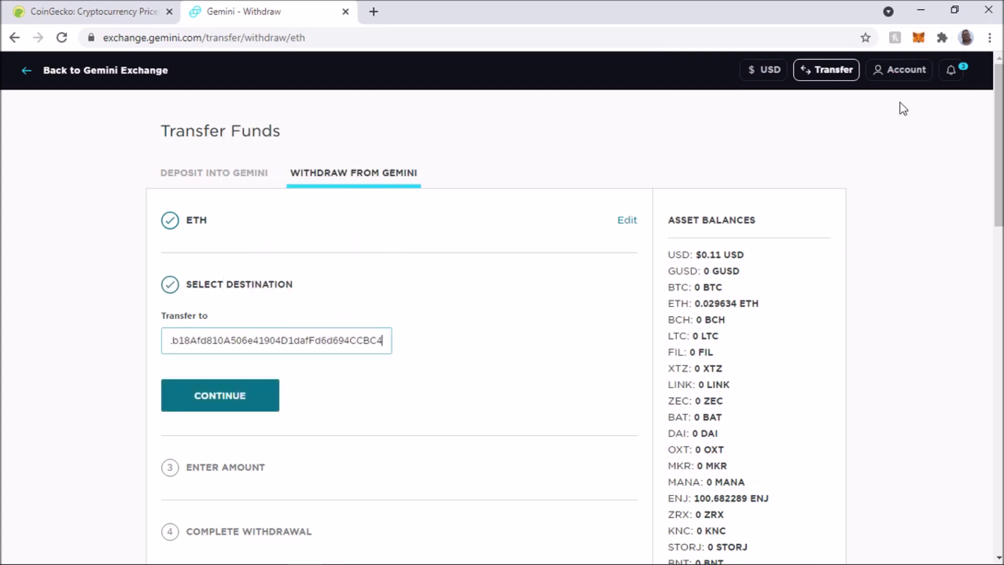
left_click(920, 38)
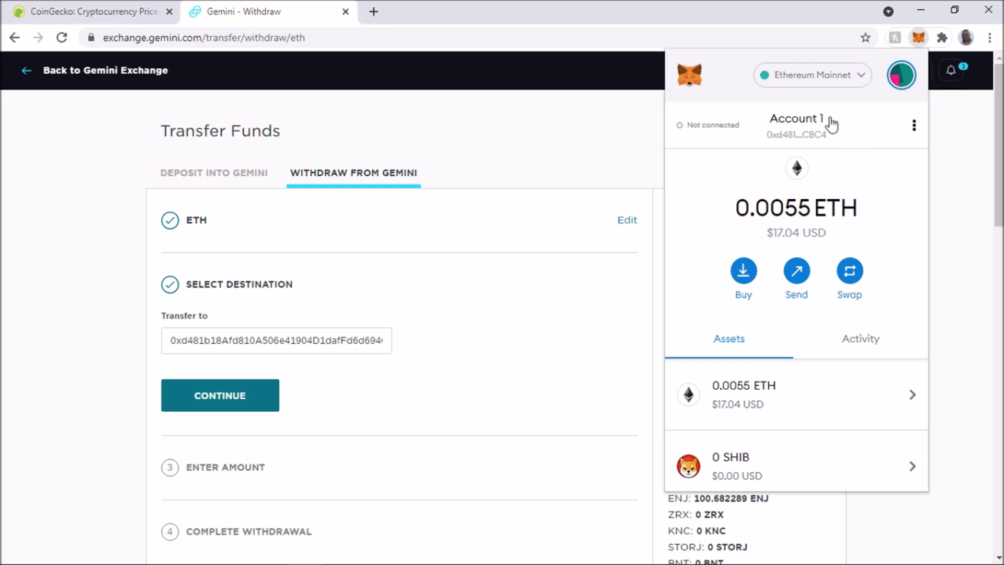
left_click(506, 317)
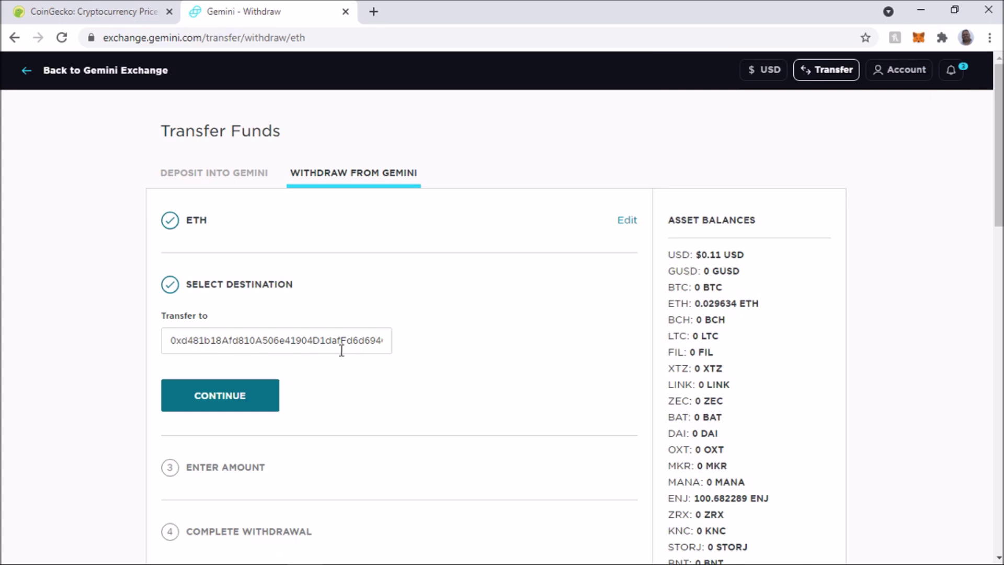
Step: Confirm the address, set the amount to MAX (0.029634 ETH), and reach Complete Withdrawal
scroll(489, 322, "down", 1)
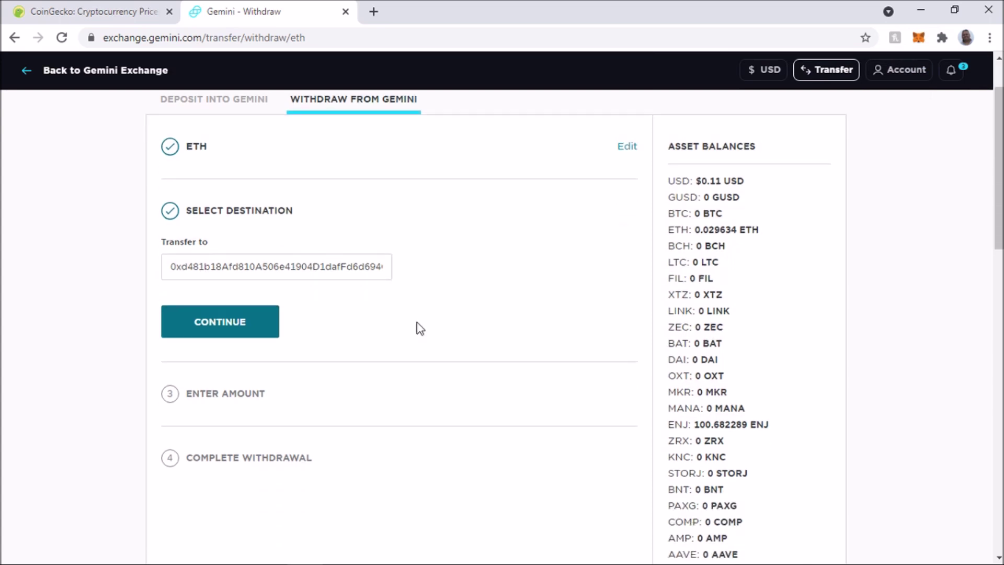
left_click(226, 329)
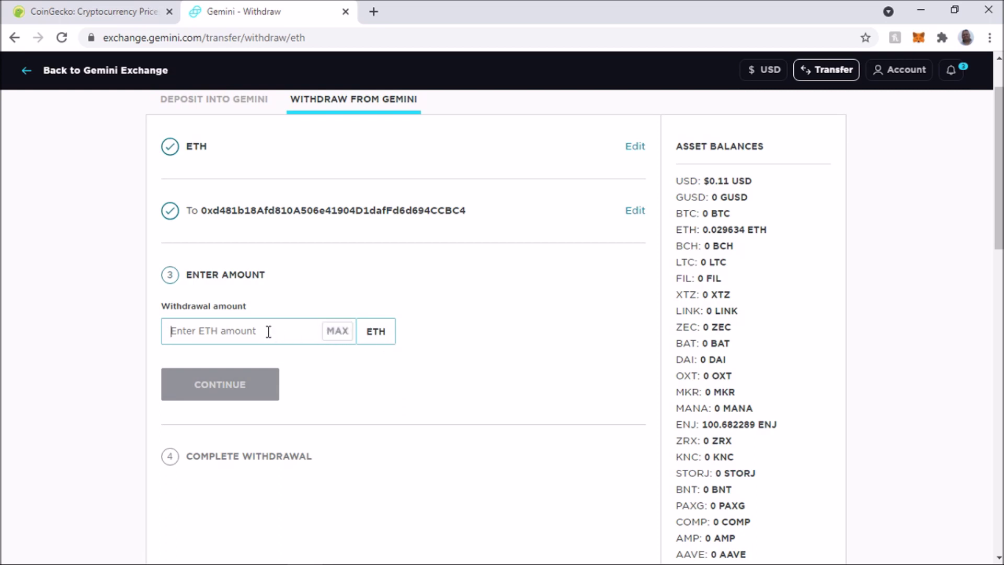
left_click(341, 338)
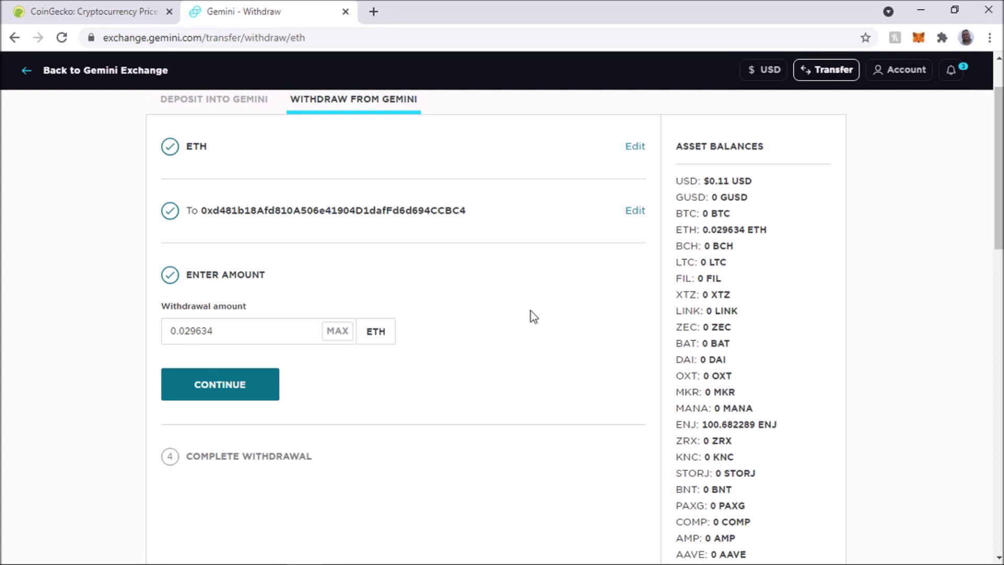
left_click(255, 391)
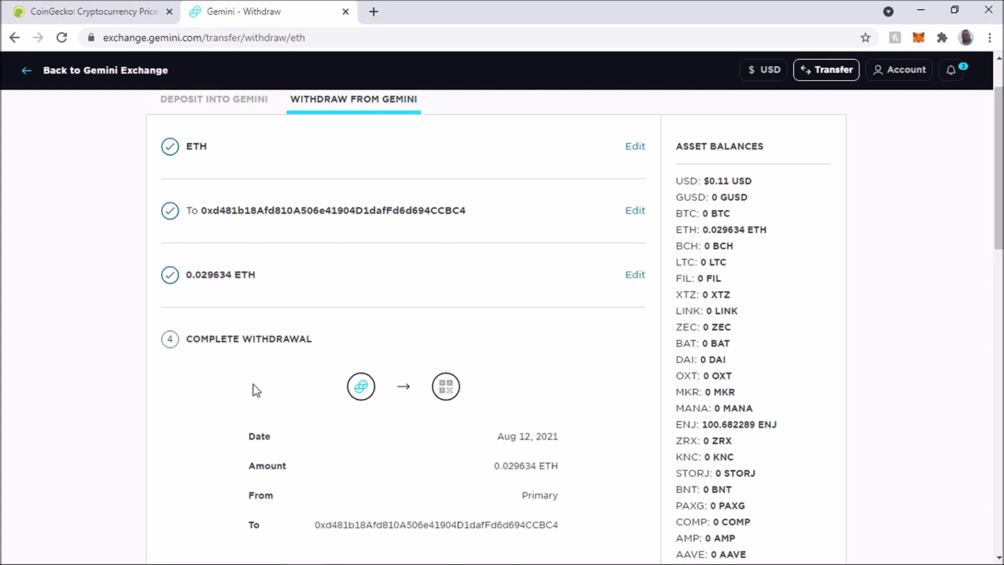
Step: Request the 0.029634 ETH withdrawal and submit the 7-digit authentication code
scroll(531, 335, "down", 3)
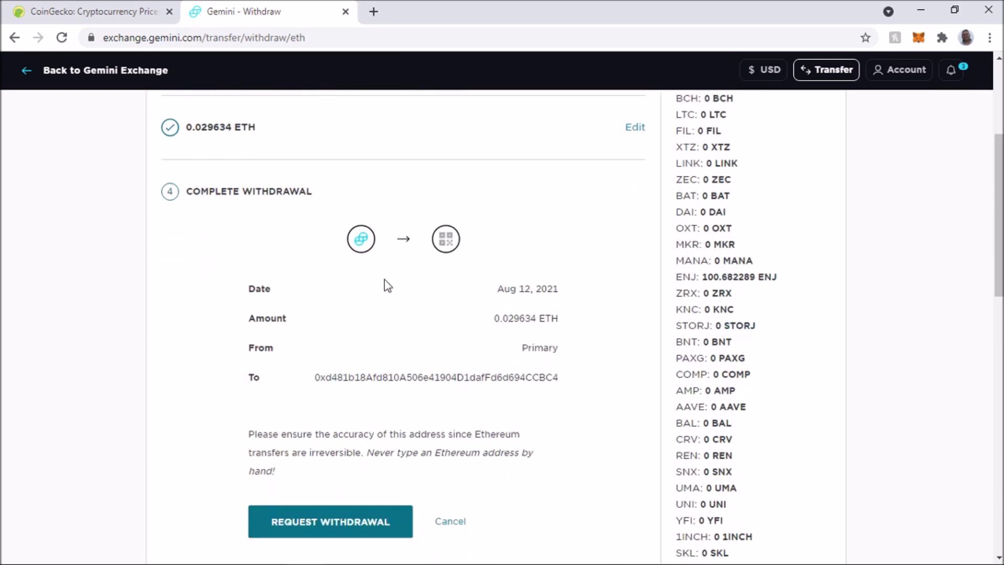
scroll(638, 300, "down", 4)
scroll(611, 304, "down", 2)
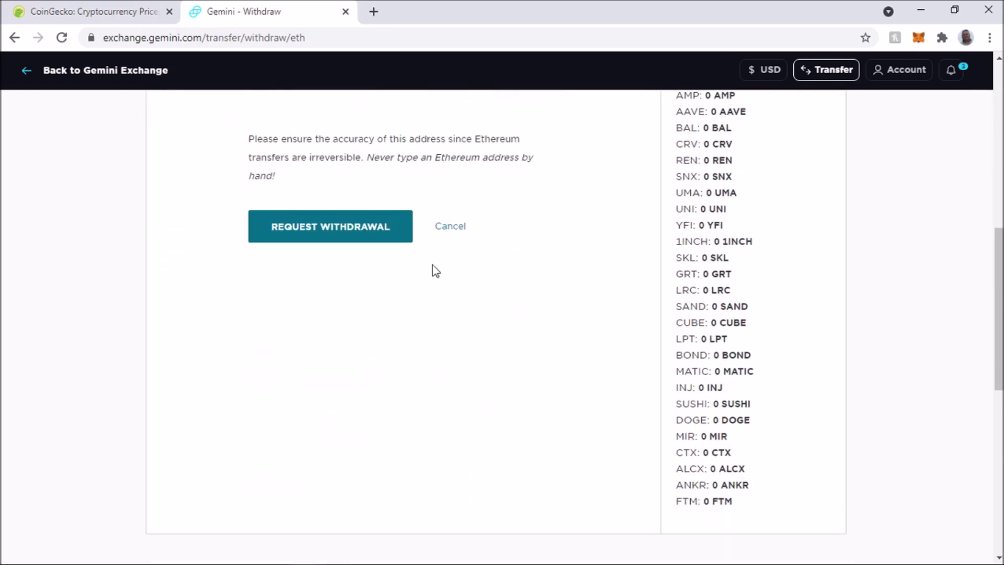
left_click(315, 230)
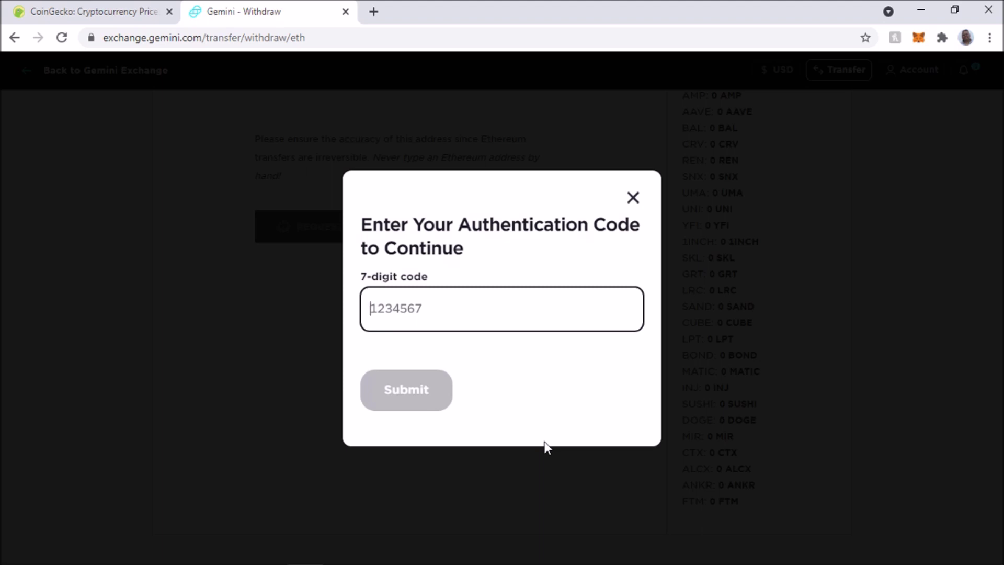
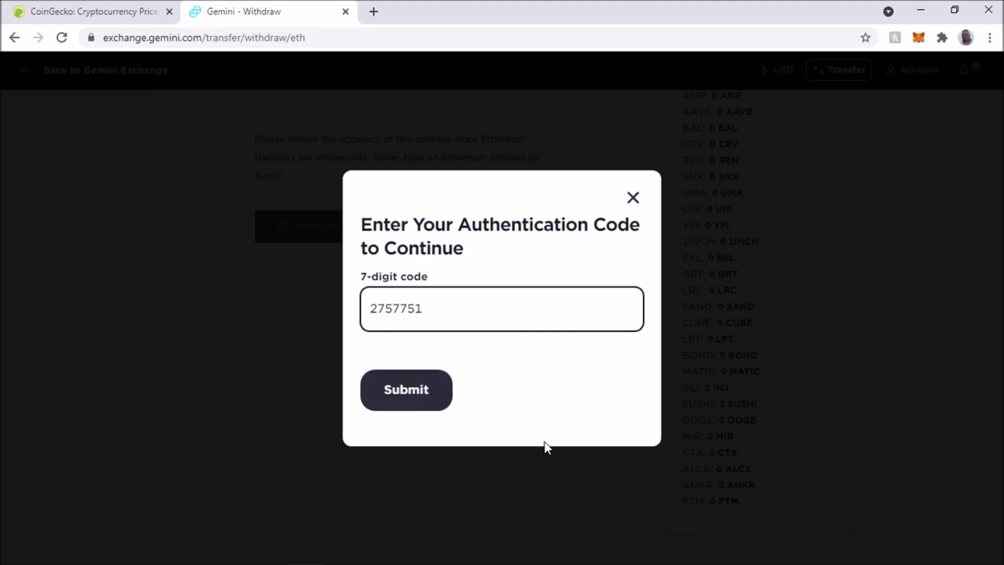
left_click(412, 392)
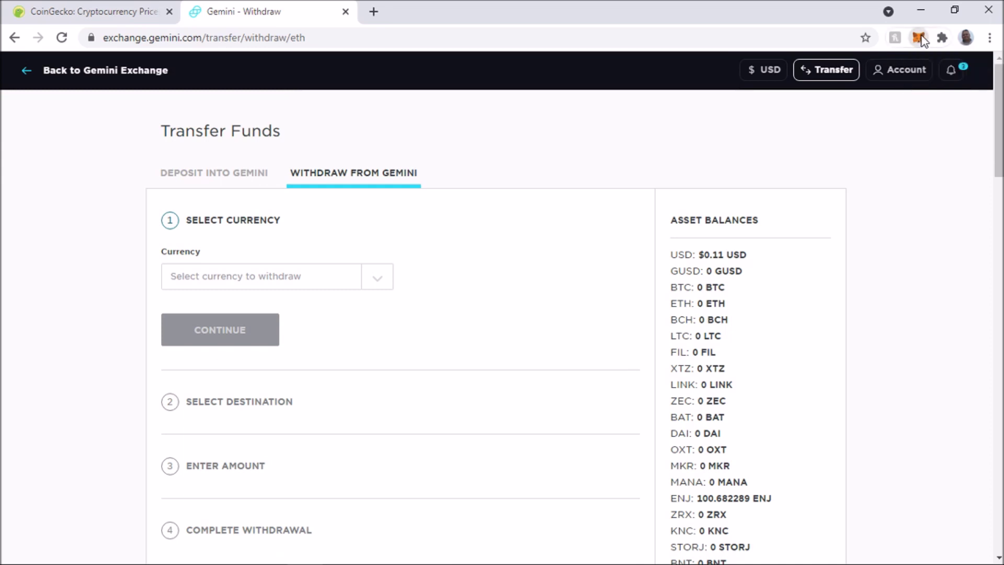
left_click(918, 38)
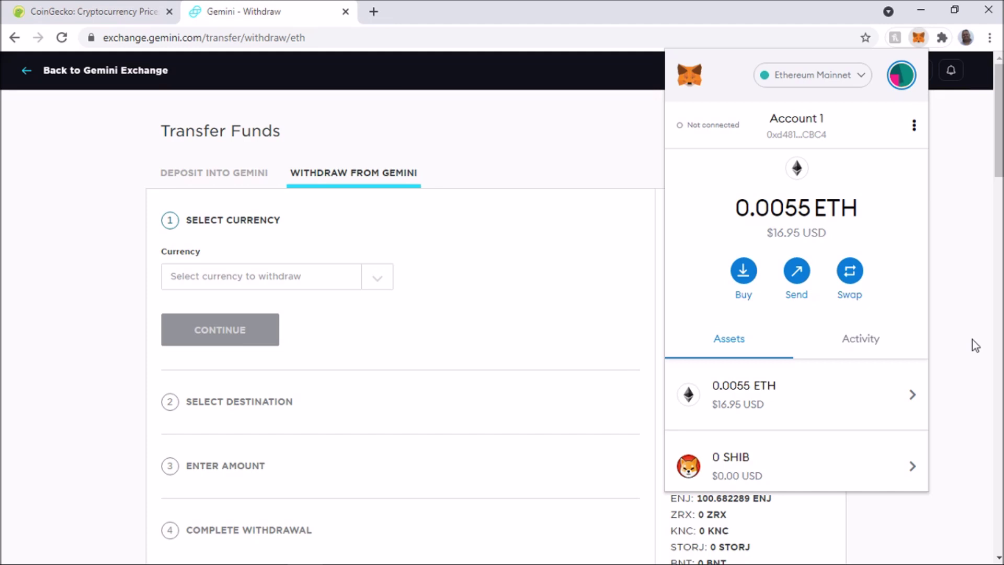
Step: Open the MetaMask account's address on Etherscan via the three-dot menu
left_click(914, 126)
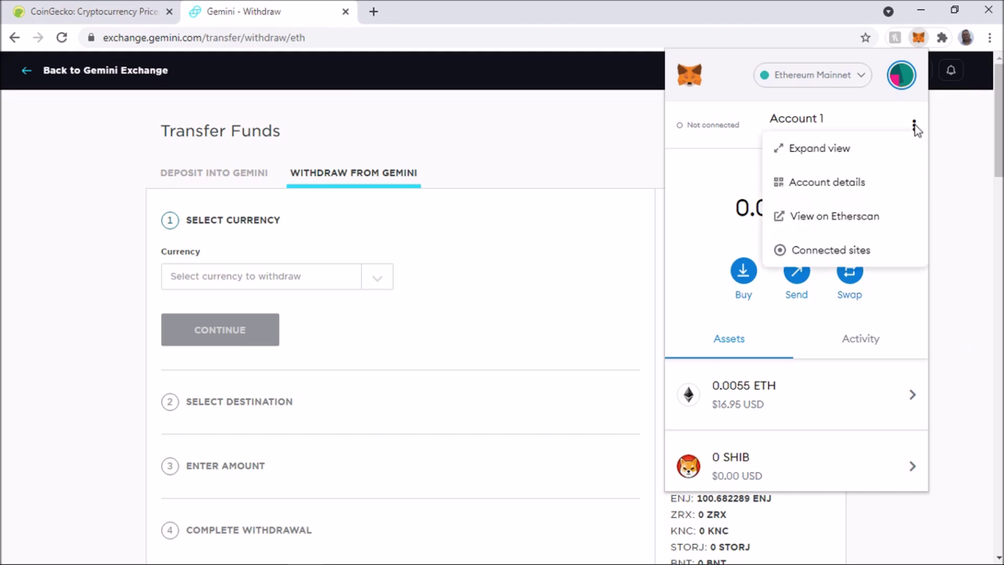
left_click(856, 224)
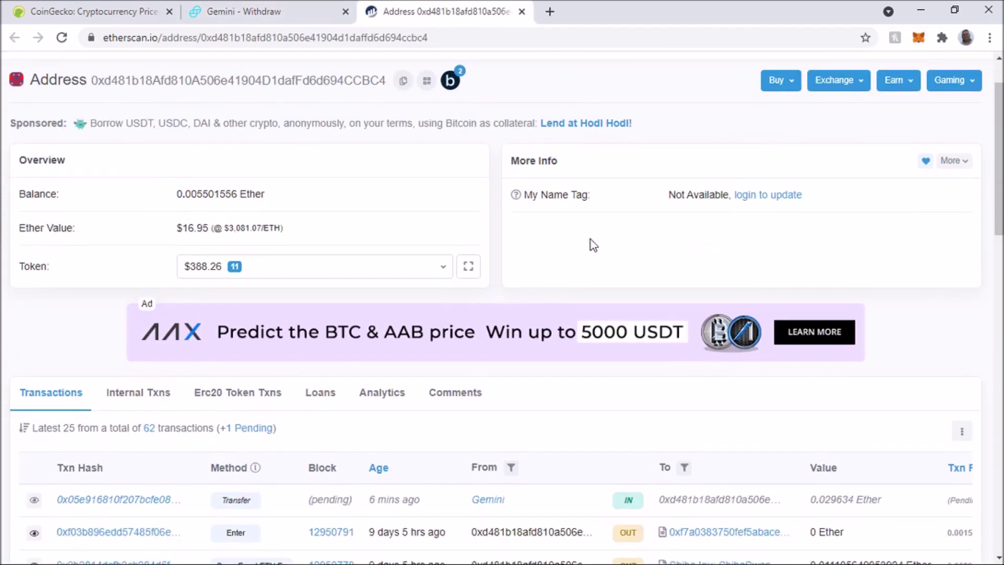
scroll(591, 239, "down", 5)
Step: Open the 0.029634 Ether transaction from Gemini and confirm its Success status
scroll(298, 186, "down", 1)
scroll(331, 234, "up", 2)
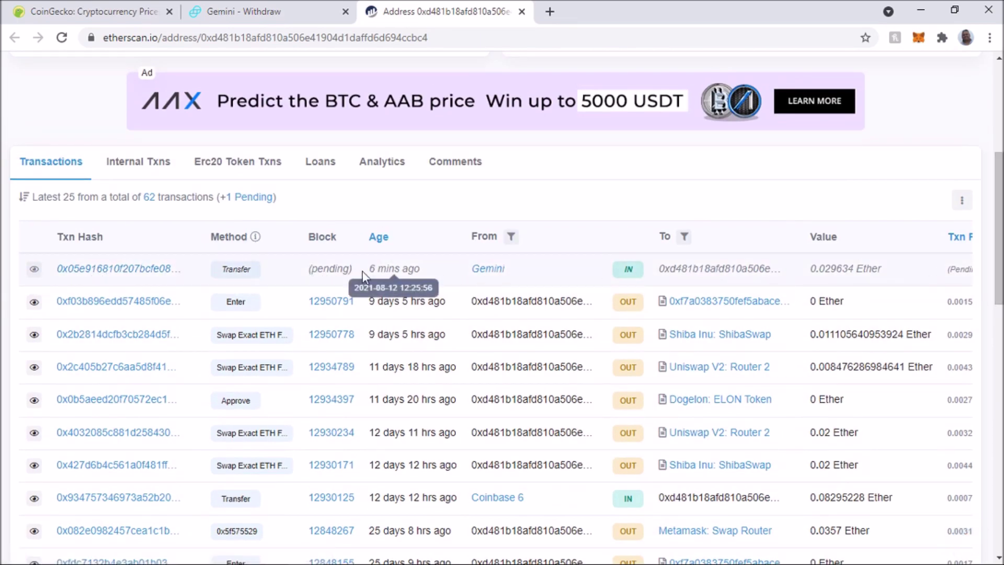
left_click(137, 269)
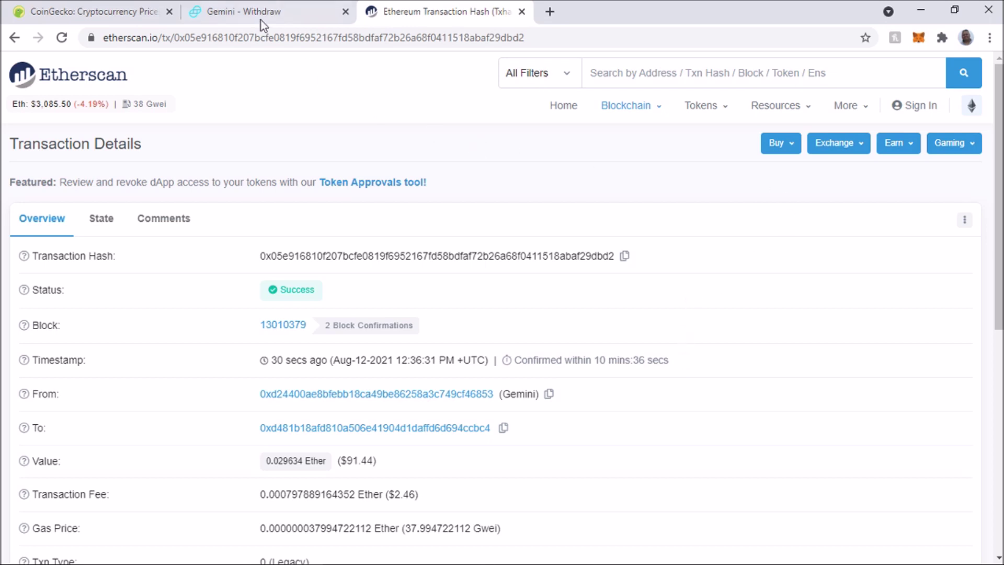
left_click(294, 8)
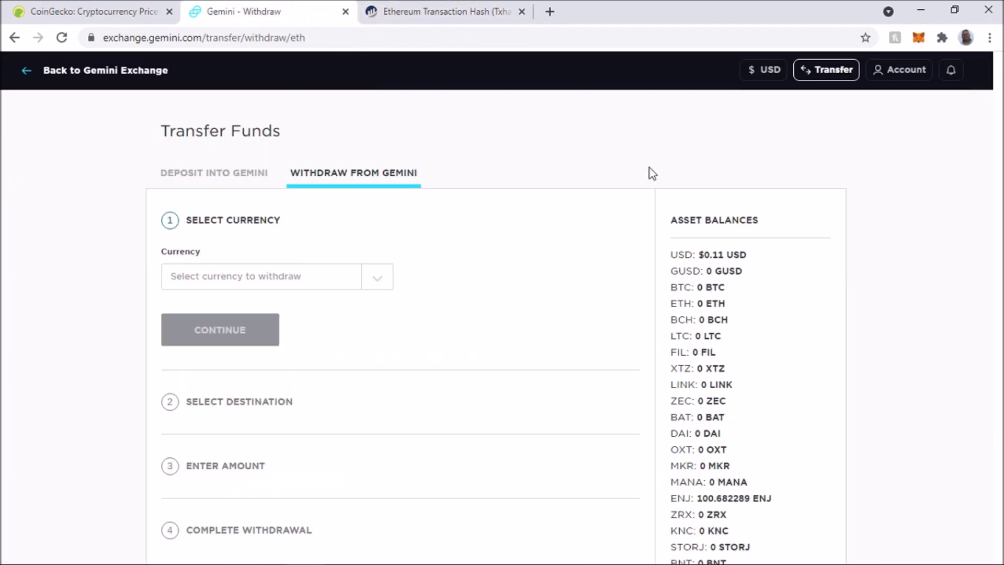
Step: Check MetaMask Activity for the 0.029634 ETH receive and the 0.0351 ETH balance
left_click(919, 38)
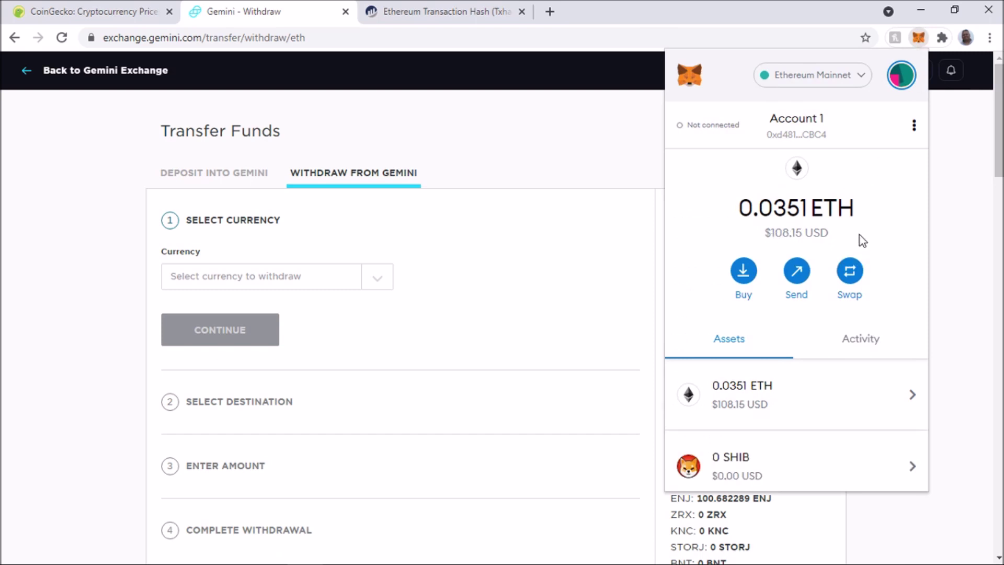
left_click(867, 340)
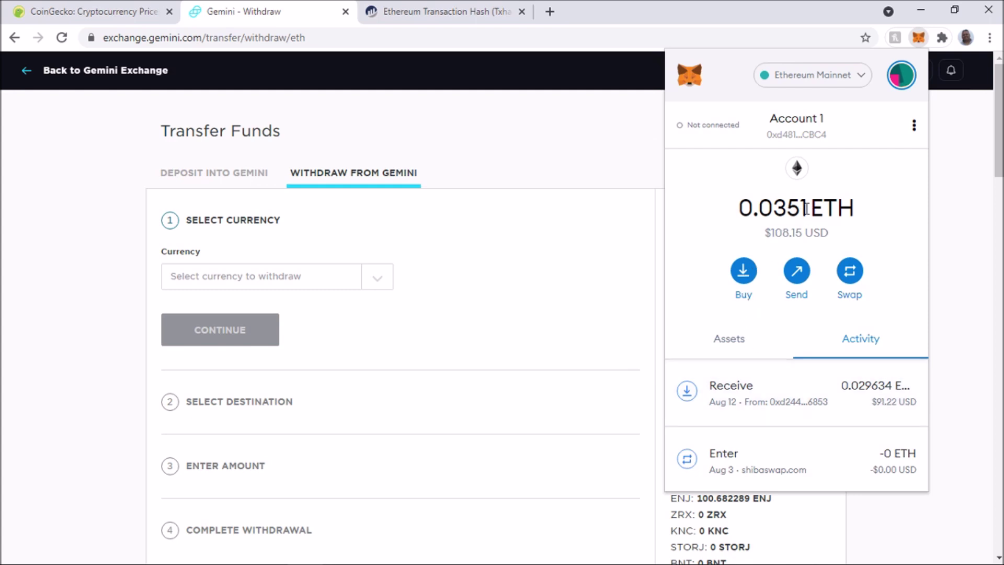
left_click(743, 348)
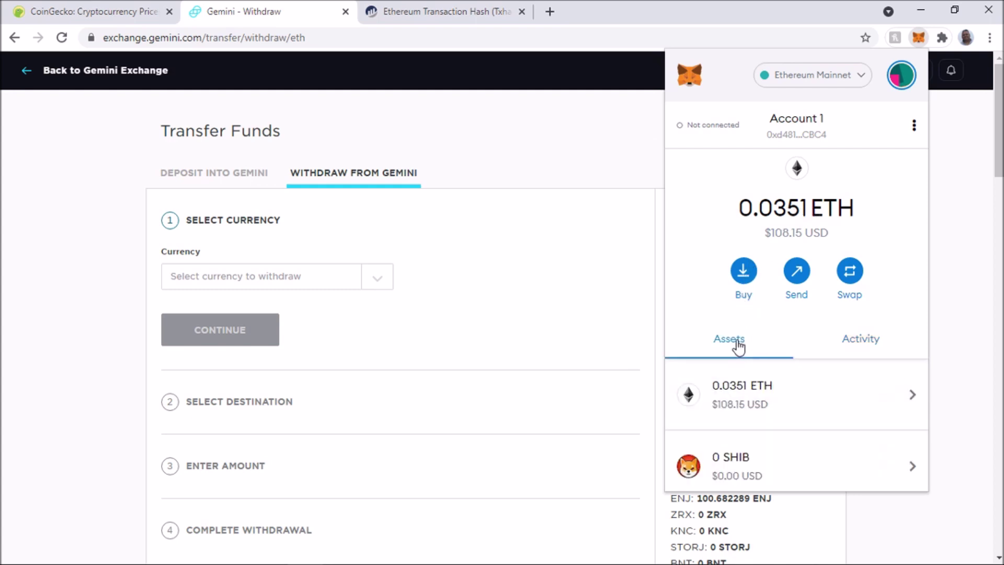